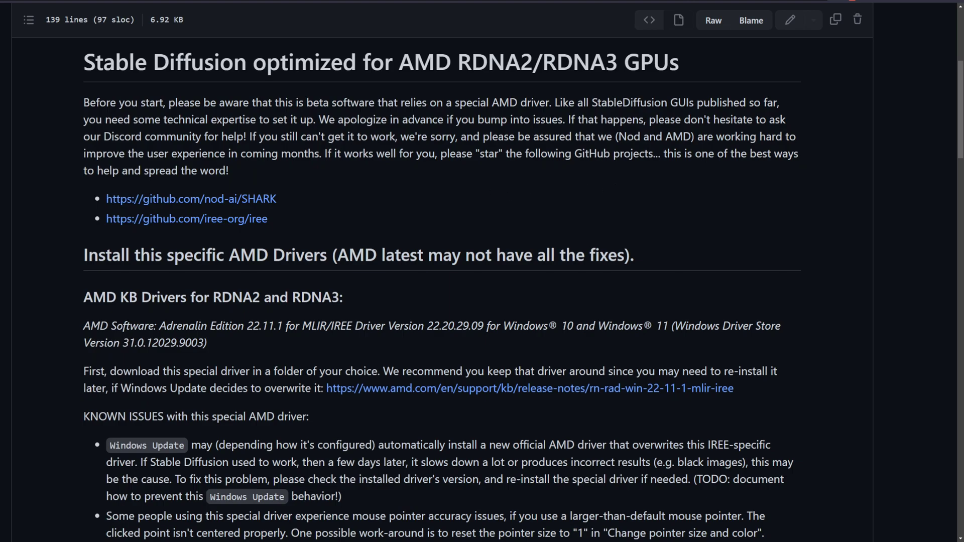
Review the Radeon GPUs supported by the Adrenalin 22.11.1 MLIR/IREE driver, then clear the row selection
scroll(318, 158, down, 2)
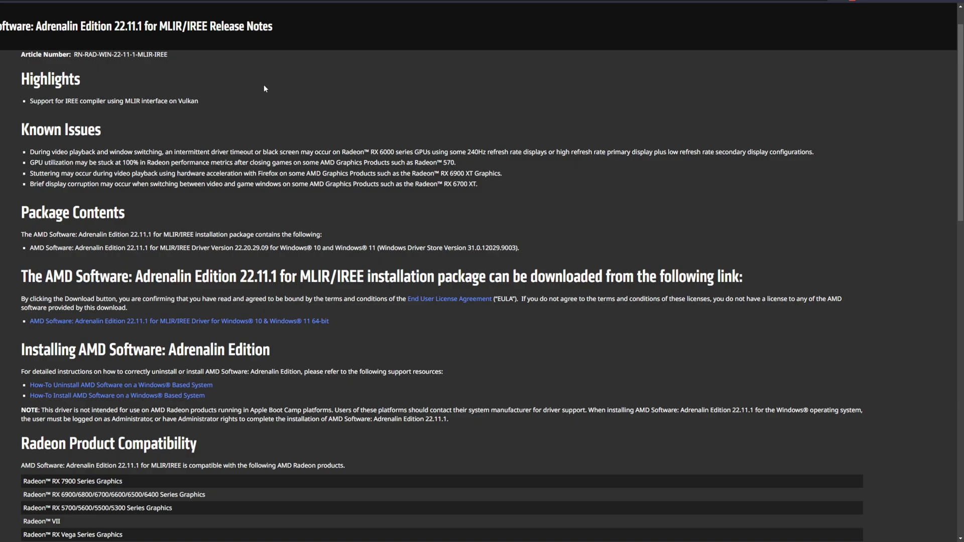
scroll(289, 116, down, 1)
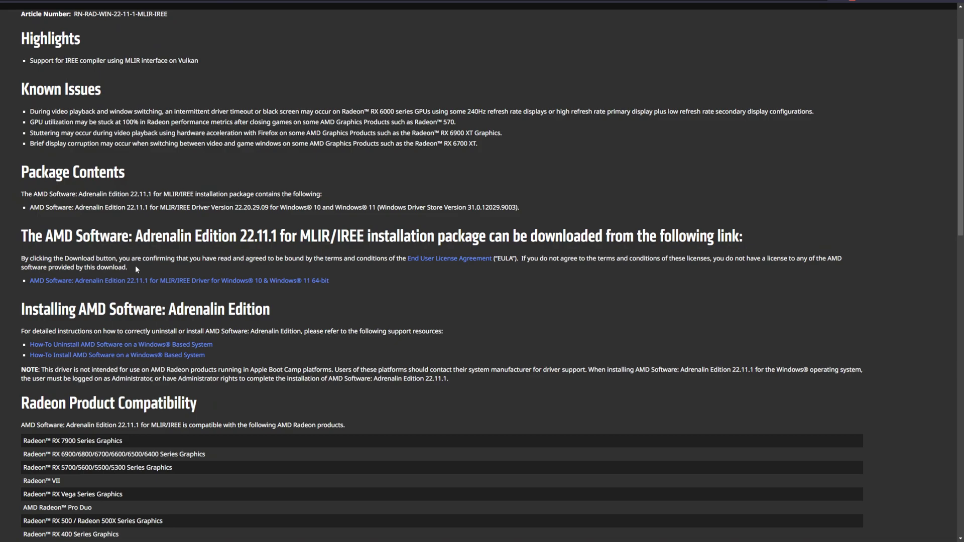
scroll(135, 265, down, 4)
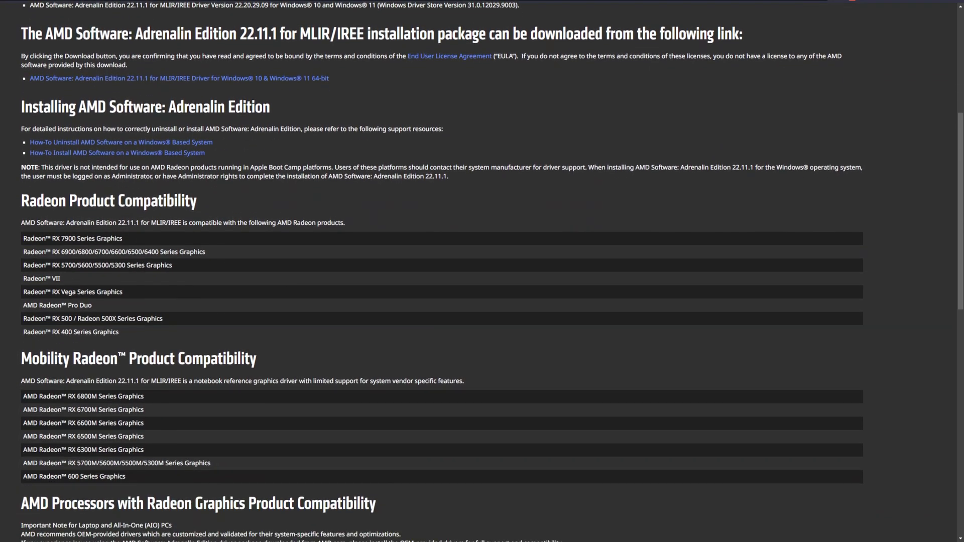
scroll(137, 266, down, 1)
drag(15, 198, 144, 293)
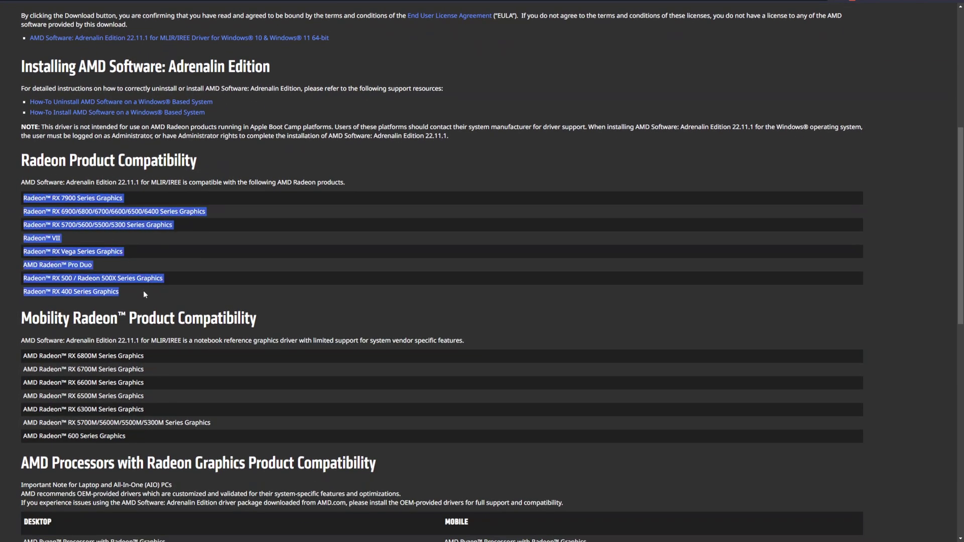
scroll(143, 294, down, 2)
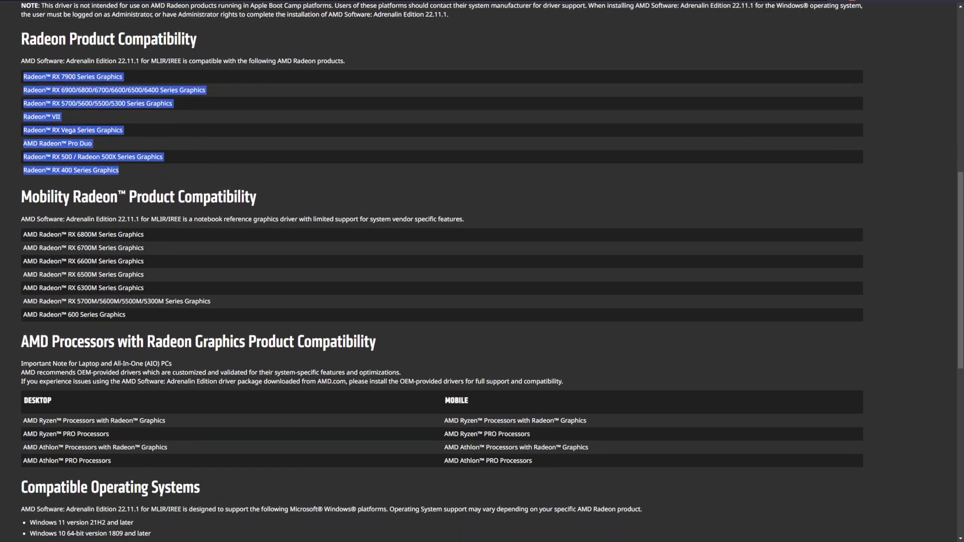
scroll(97, 264, up, 7)
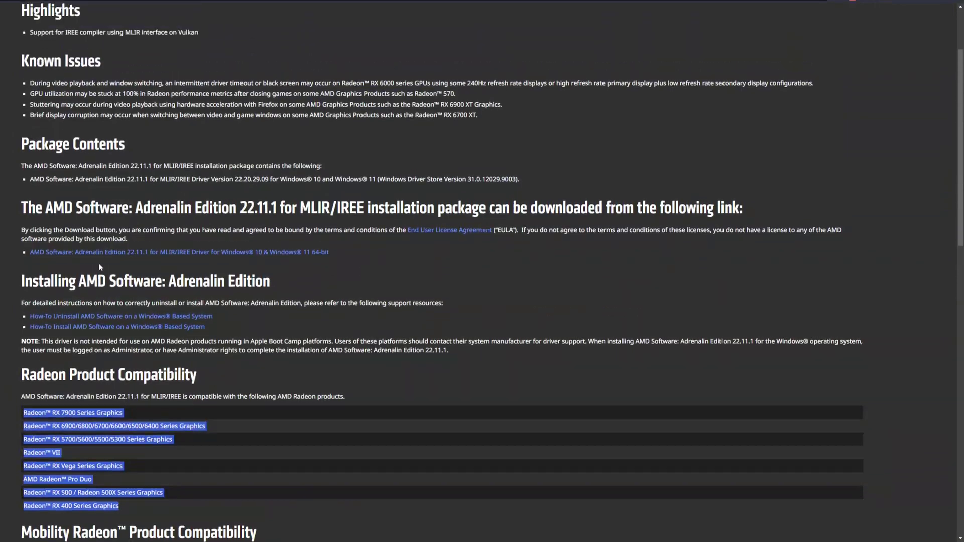
scroll(99, 264, down, 4)
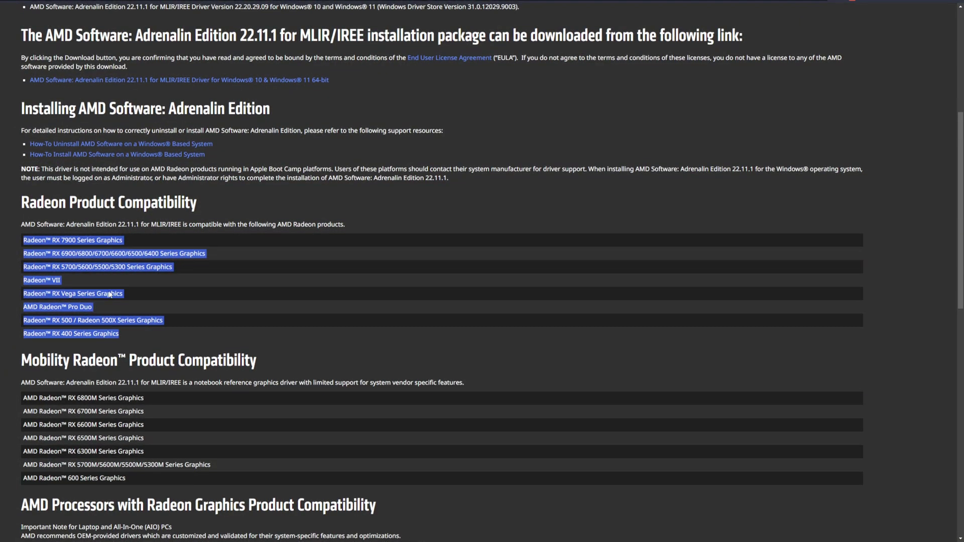
scroll(100, 265, up, 6)
click(107, 269)
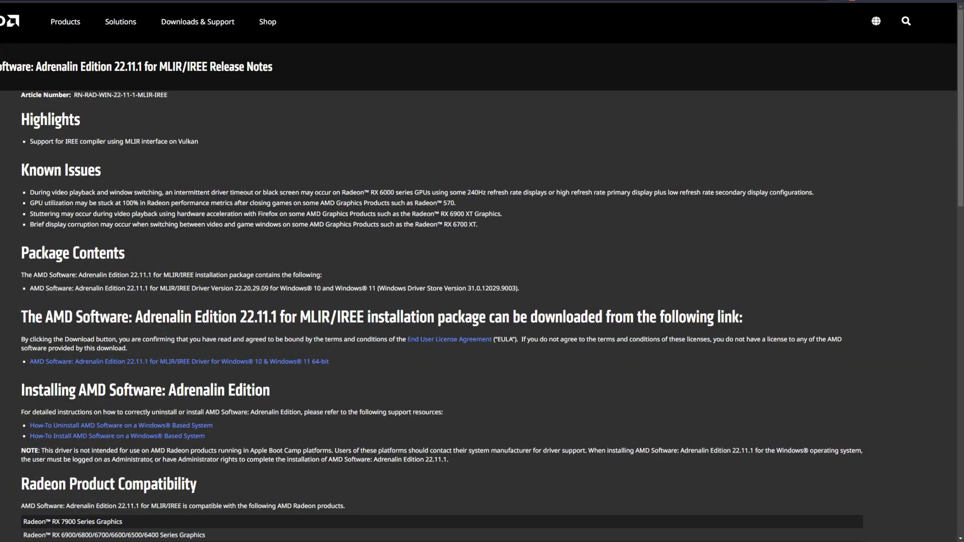
Return to the SHARK README, read its installation notes, and bring up the local shark folder
key(alt+Left)
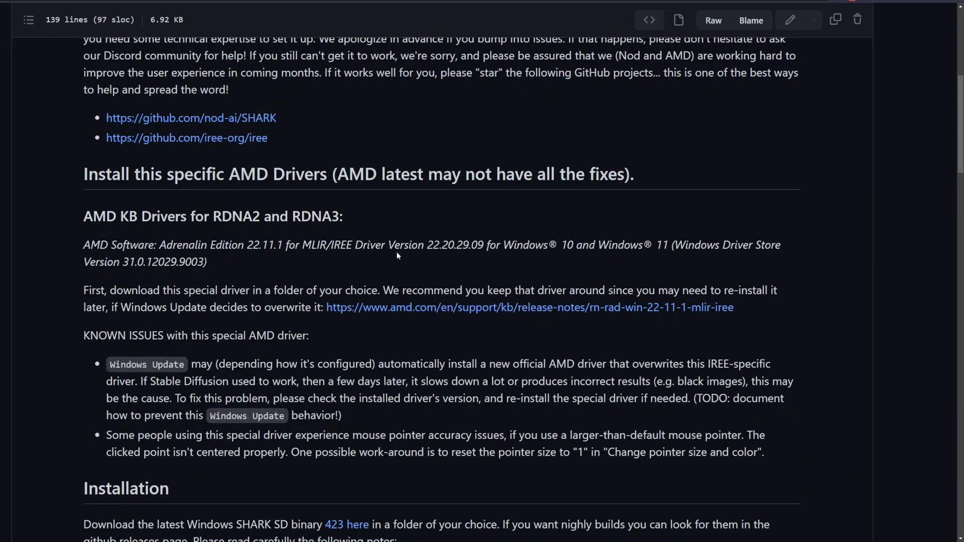
scroll(398, 256, down, 2)
scroll(398, 256, down, 1)
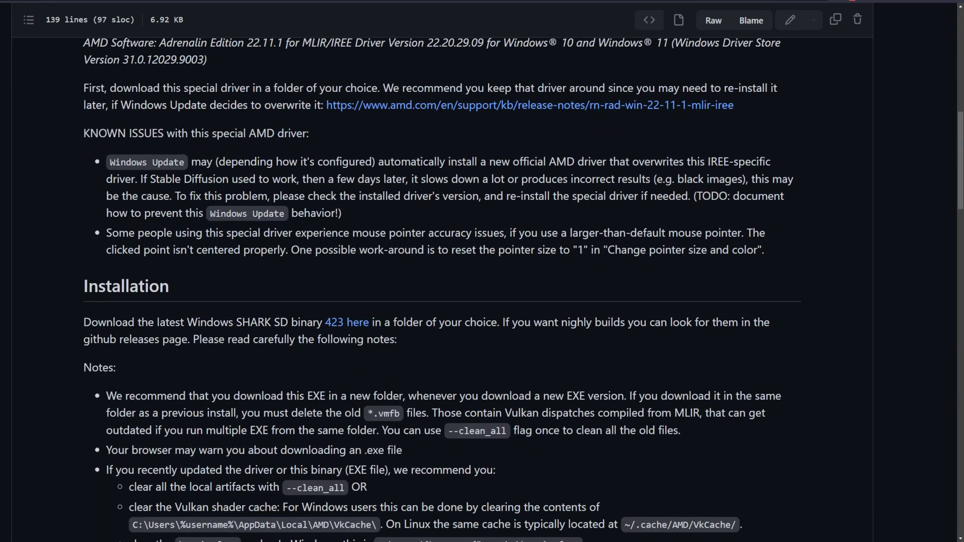
scroll(339, 282, down, 1)
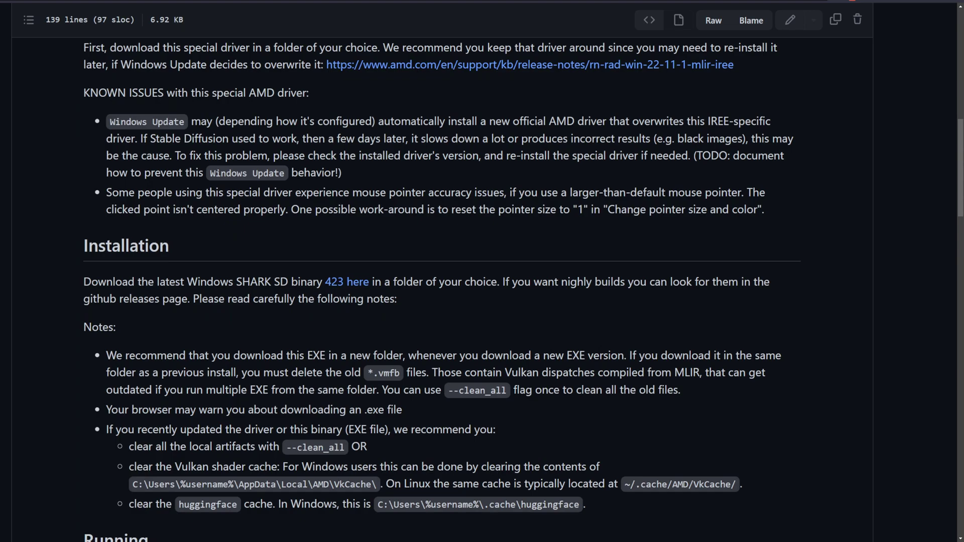
key(alt+Tab)
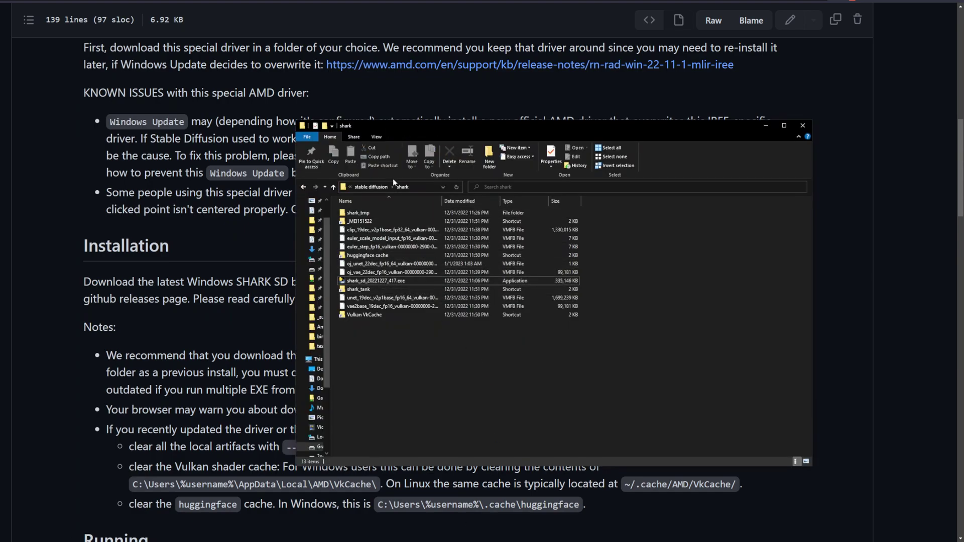
click(422, 190)
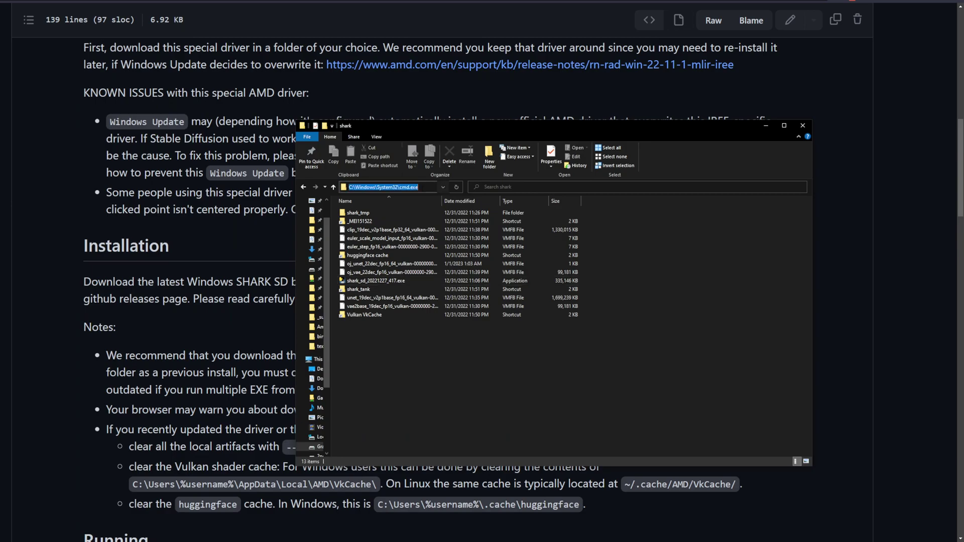
text(cmd)
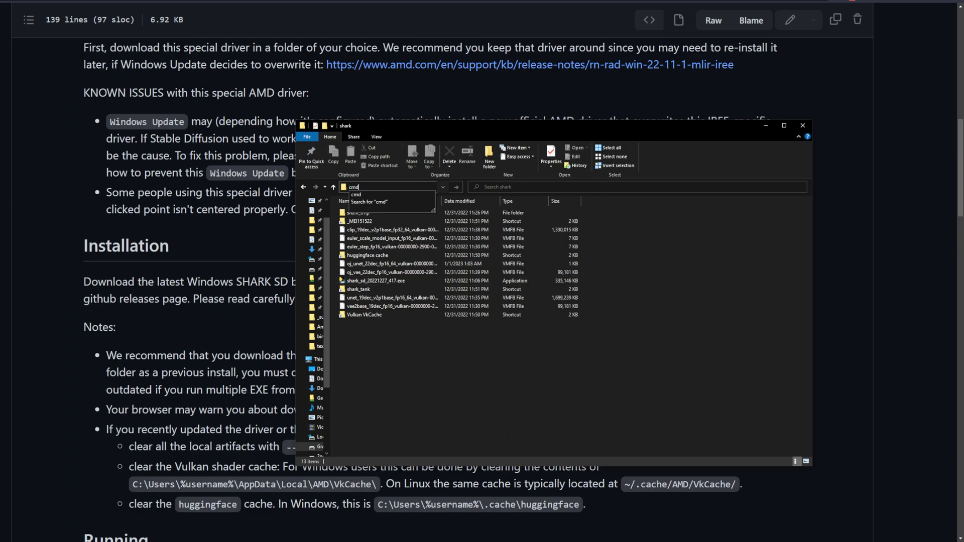
key(Return)
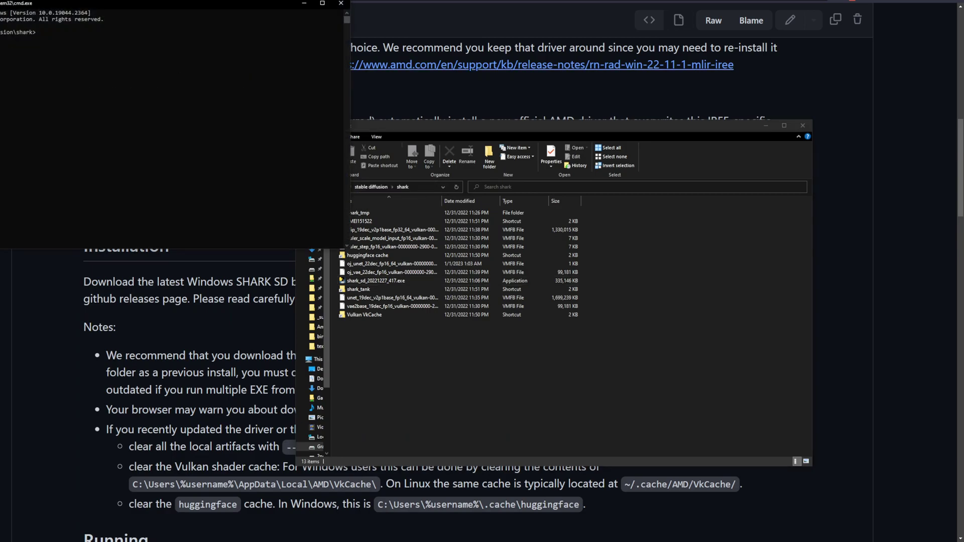
drag(217, 4, 336, 69)
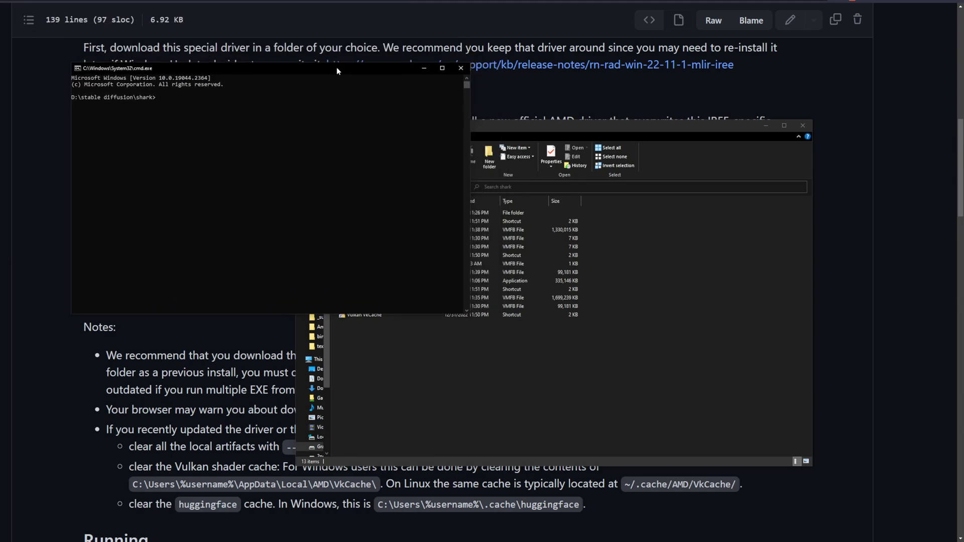
text(shark)
key(Tab)
click(458, 69)
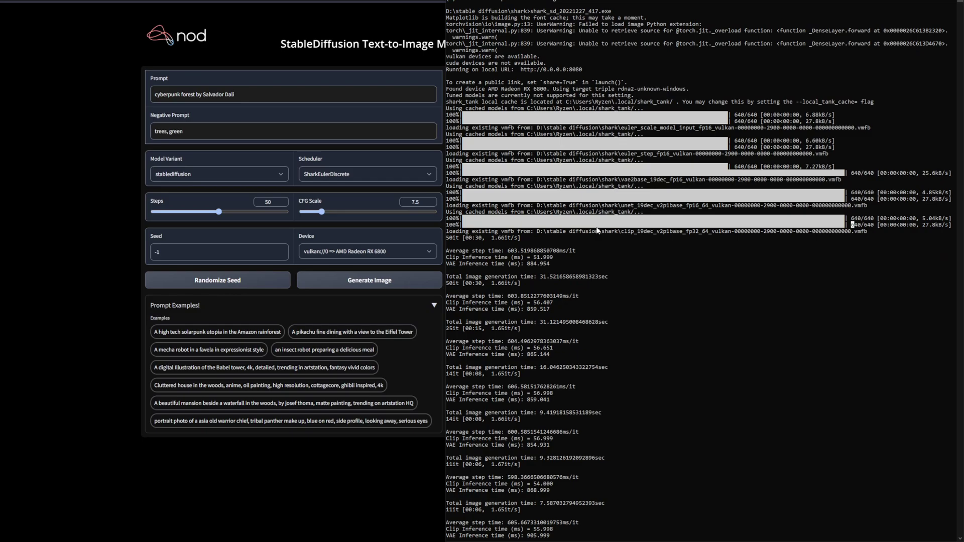
Scroll through the SHARK console log to check the image-generation times
scroll(597, 231, down, 2)
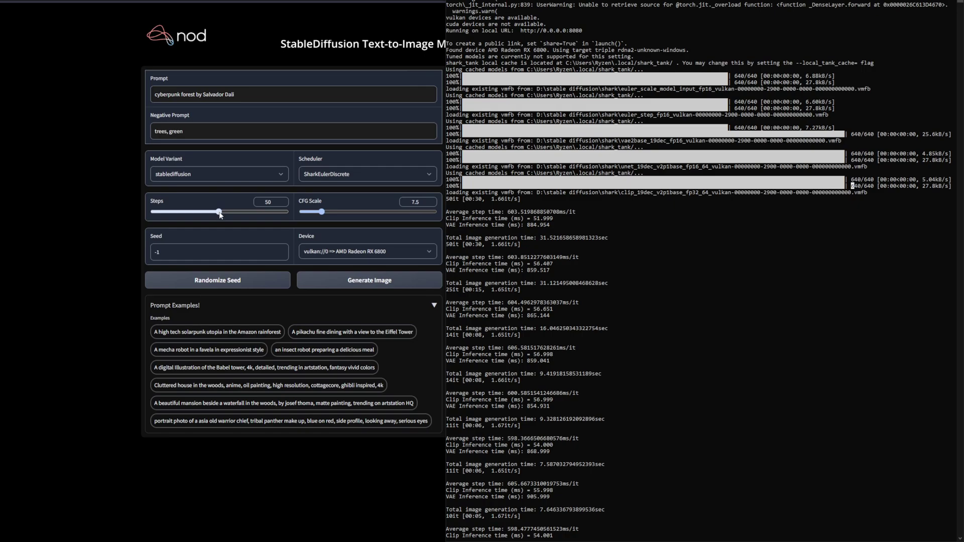
scroll(525, 237, up, 6)
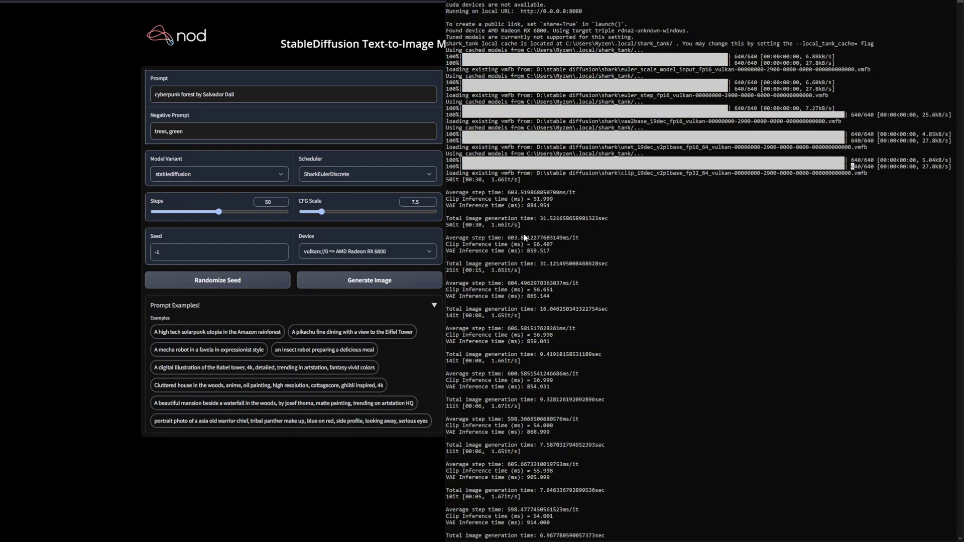
scroll(525, 237, down, 6)
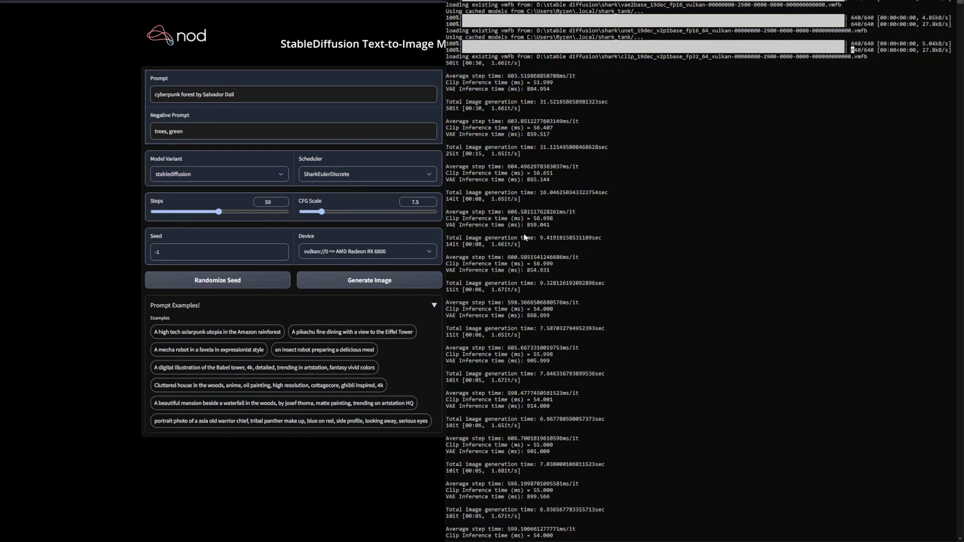
scroll(524, 237, down, 8)
scroll(525, 237, up, 8)
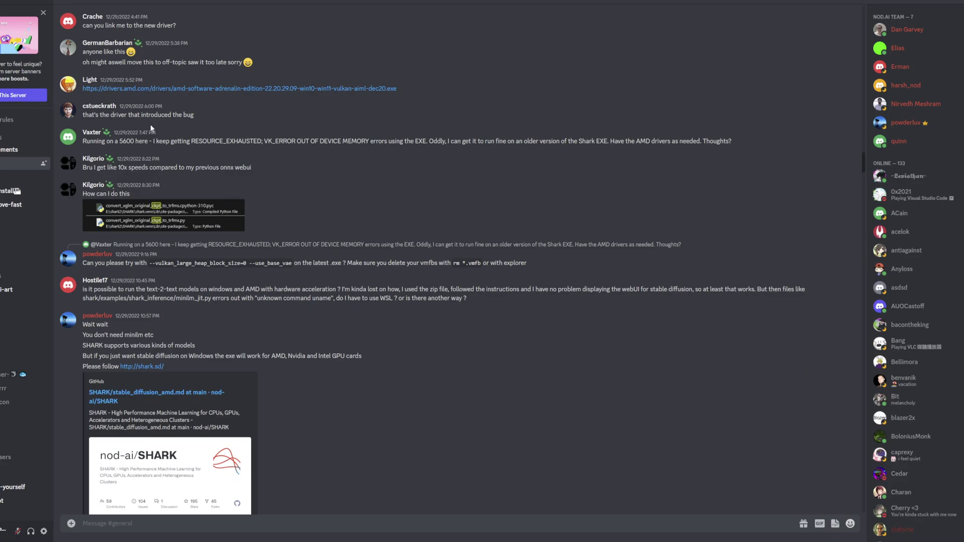
Select the --vulkan_large_heap_block_size=0 --use_base_vae flags in the Discord reply for copying
mouse_move(809, 127)
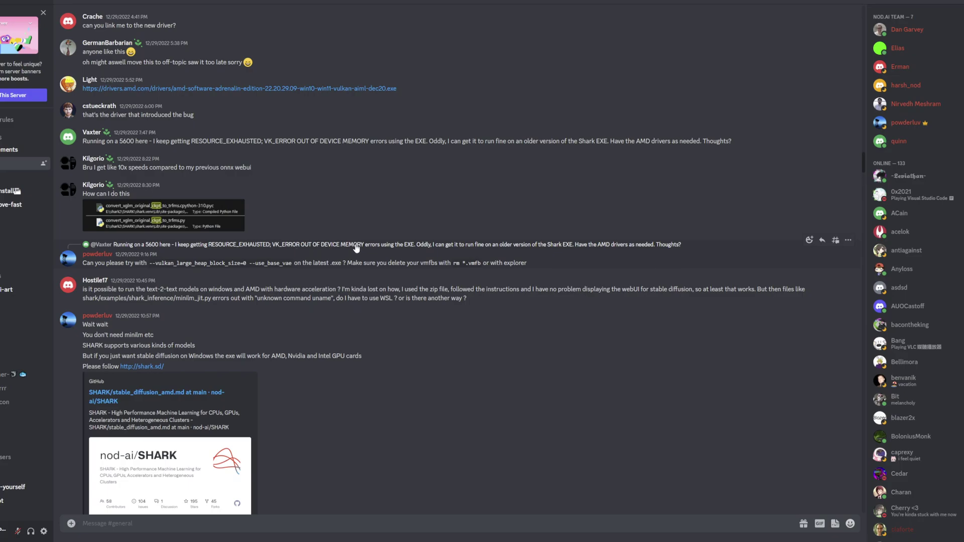
drag(148, 264, 292, 263)
key(ctrl+c)
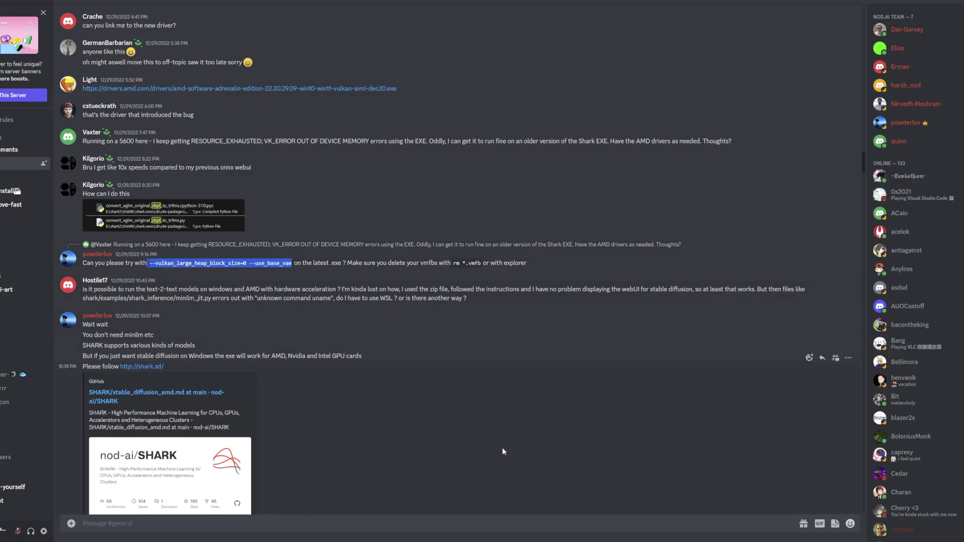
Open a Command Prompt in the shark folder via 'cmd' in the Explorer address bar
key(alt+Tab)
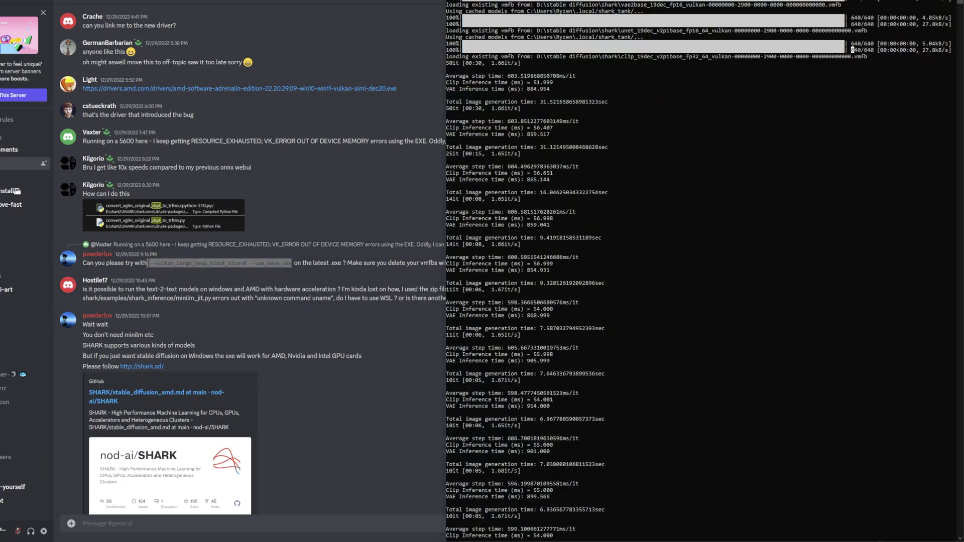
key(alt+Tab)
key(alt+Tab)
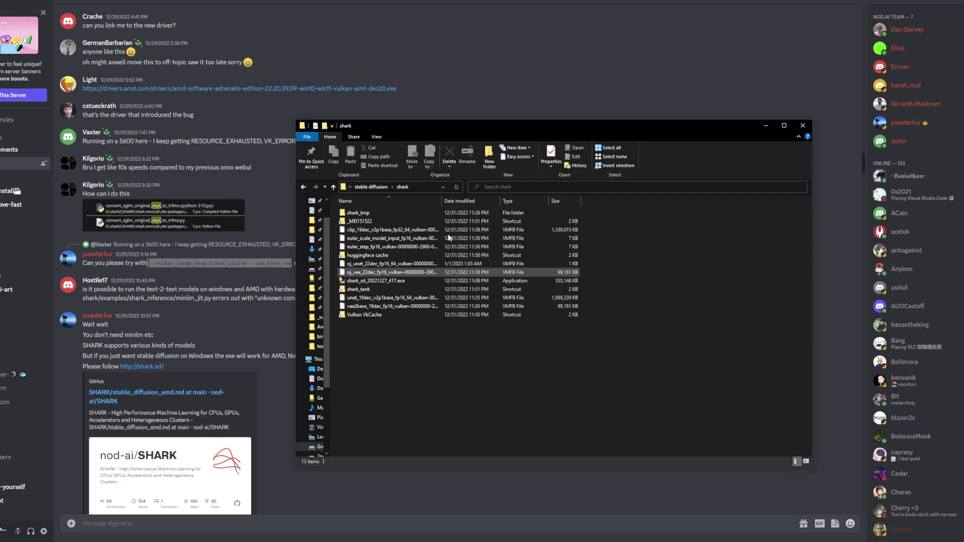
click(427, 184)
text(cmd)
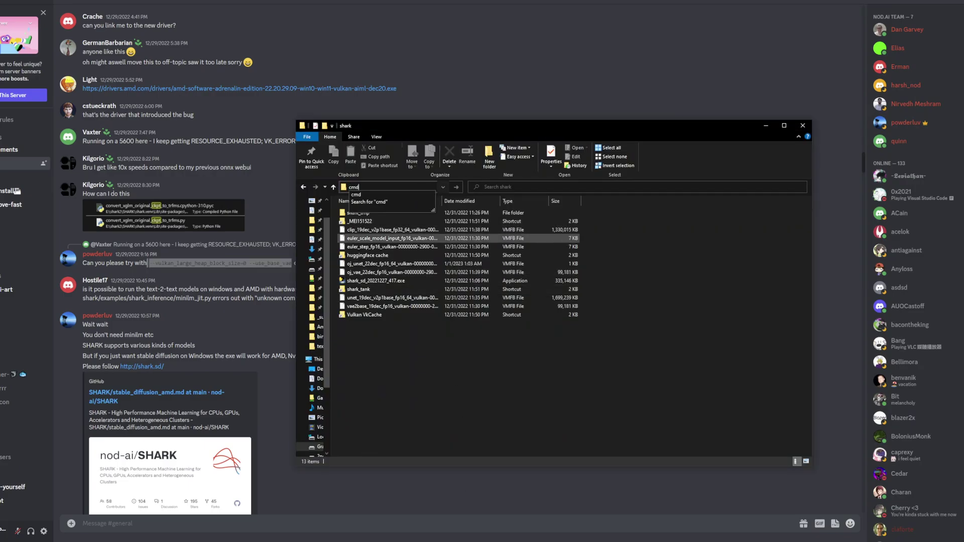
key(Return)
drag(246, 8, 468, 130)
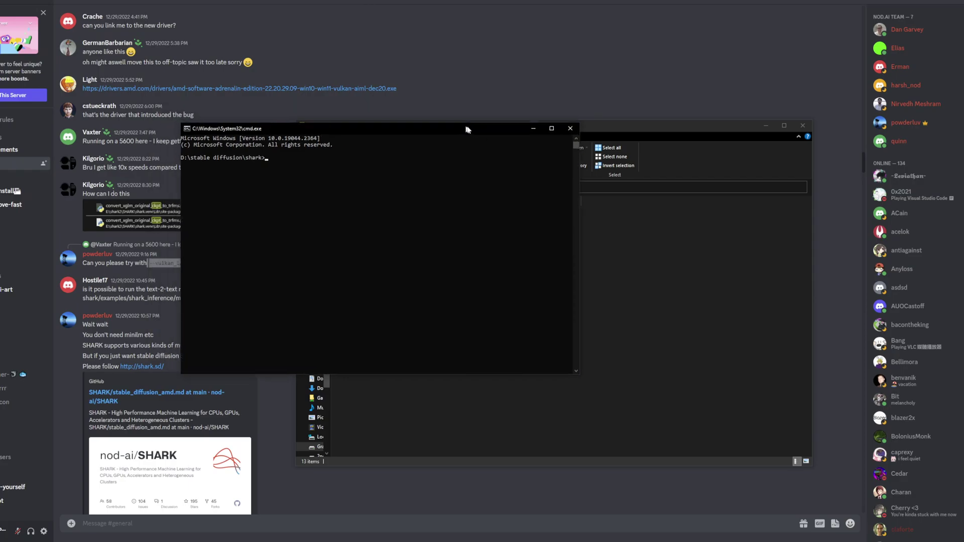
Compose 'shark_sd_20221227_417.exe --vulkan_large_heap_block_size=0 --use_base_vae', then close the console and folder window
text(shark)
key(Tab)
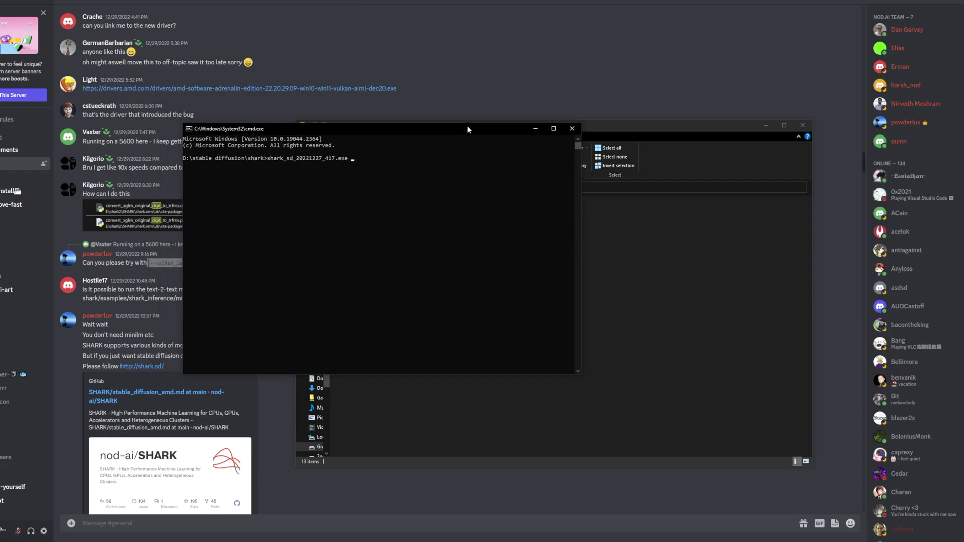
key(ctrl+v)
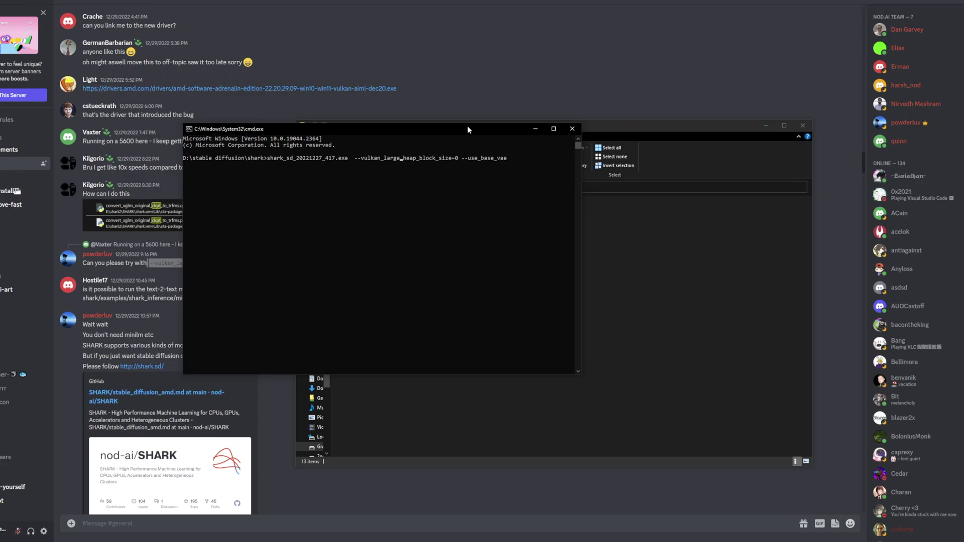
key(ctrl+Left)
key(ctrl+Left)
key(BackSpace)
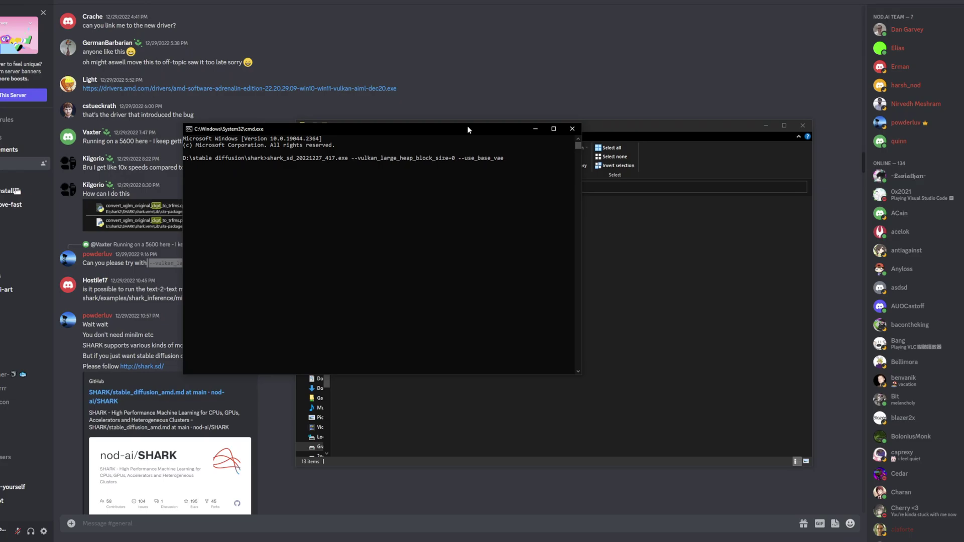
click(579, 132)
click(766, 125)
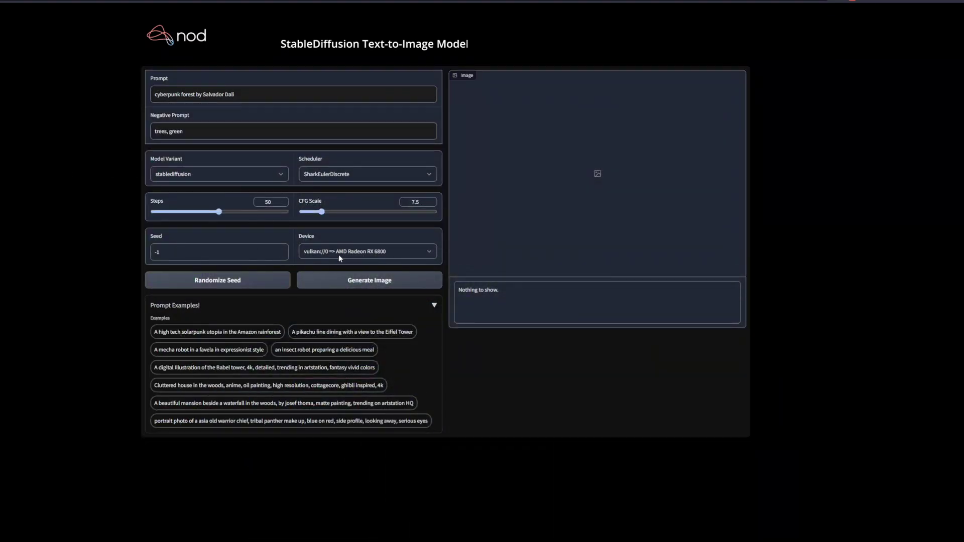
Generate 'cyberpunk forest by Salvador Dali' and change the seed from -1 to 1
click(365, 282)
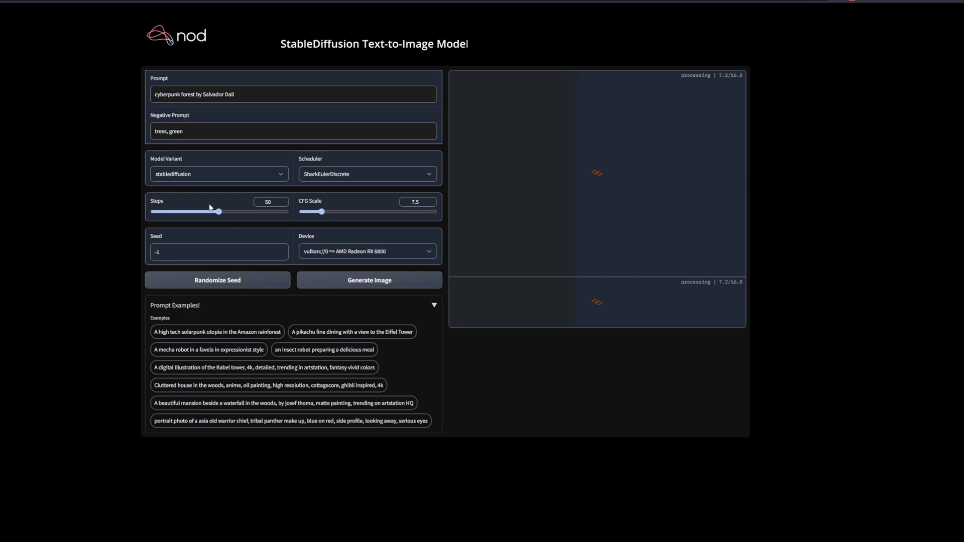
drag(302, 201, 342, 199)
click(342, 199)
drag(165, 248, 95, 248)
text(1)
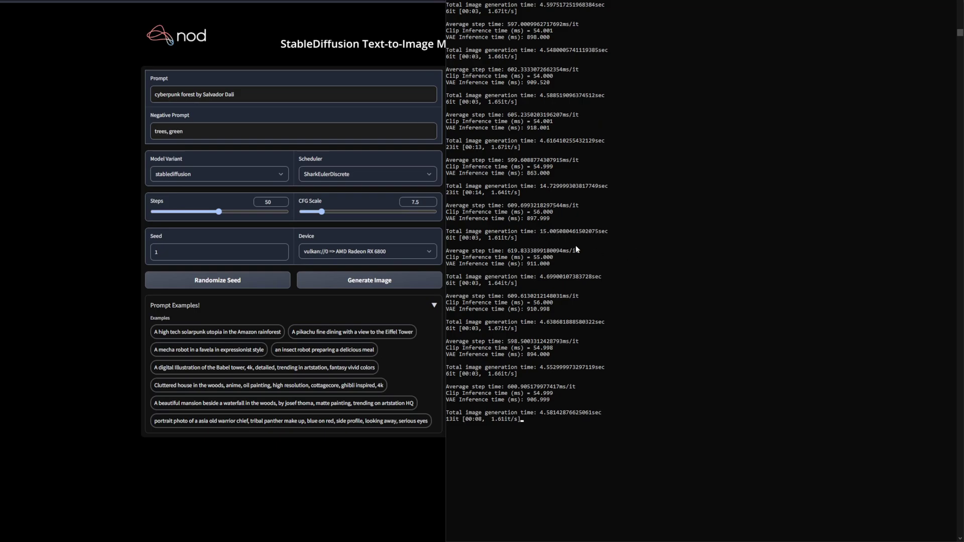
Cancel the stray text selection in the SHARK console log so generation keeps progressing
drag(608, 257, 647, 298)
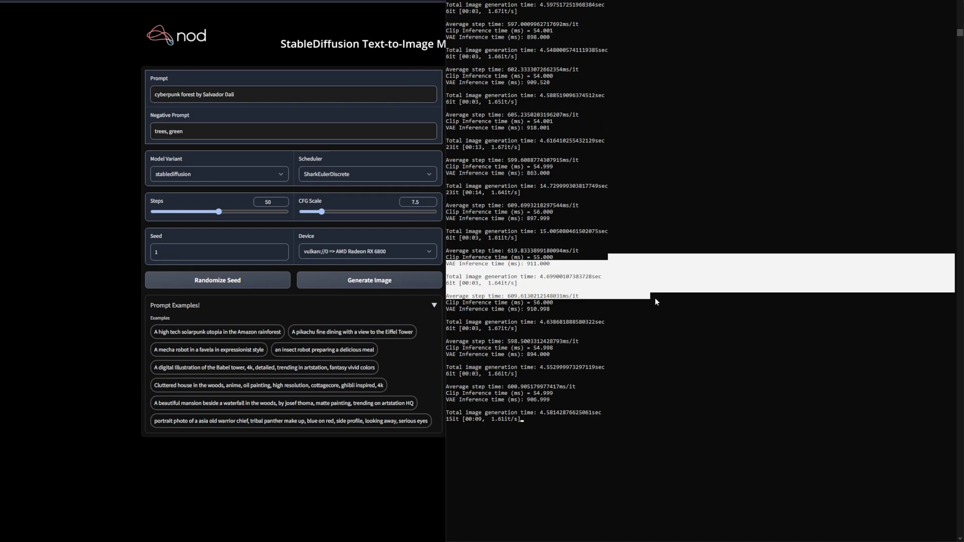
click(403, 61)
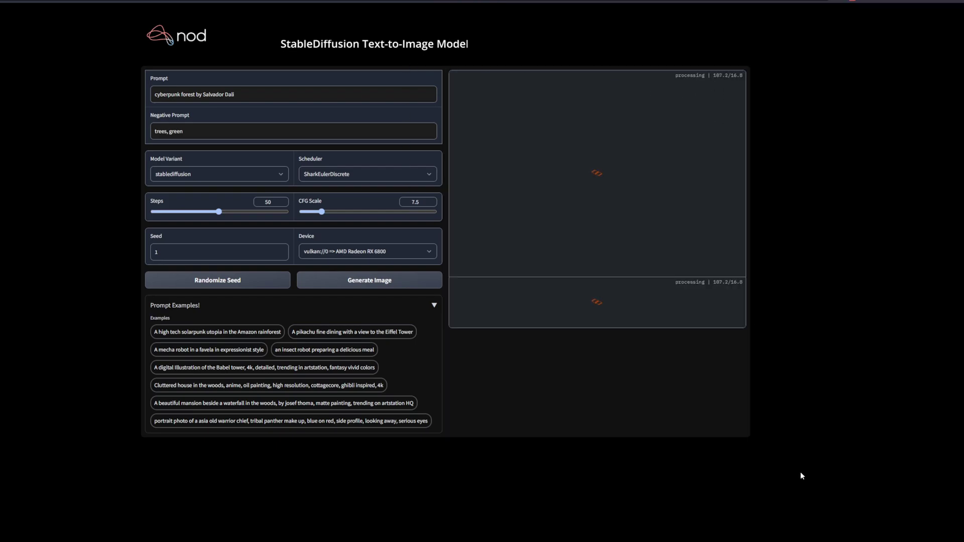
key(alt+Tab)
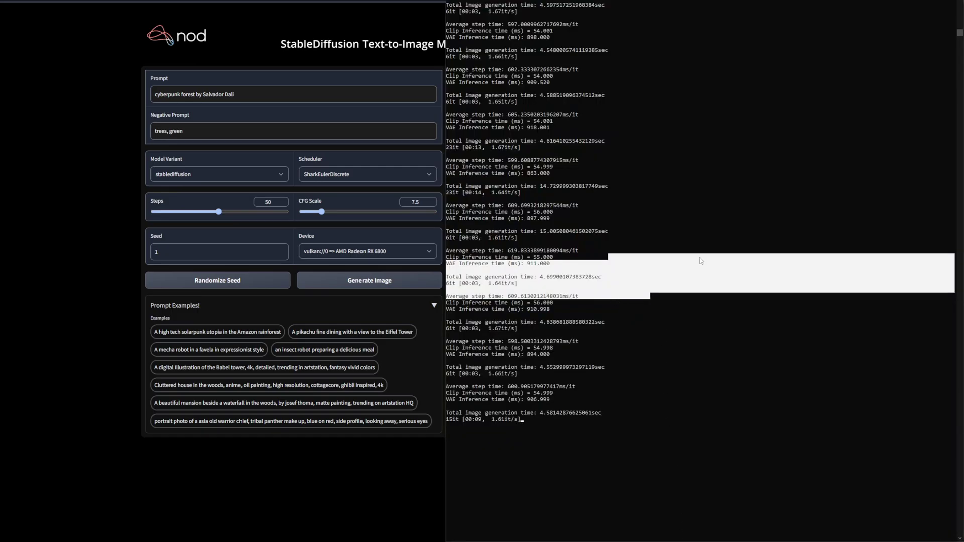
click(612, 244)
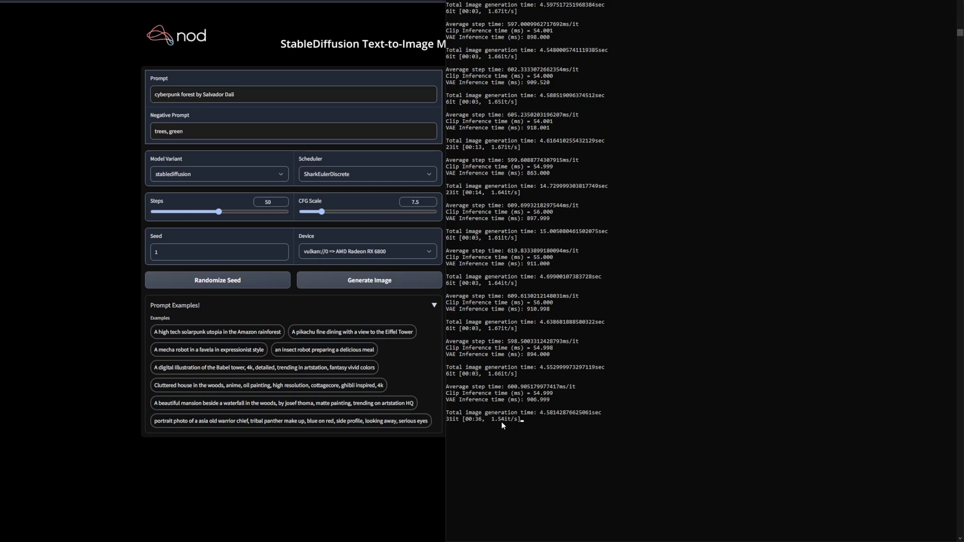
Bring the SHARK web UI forward to view the seed-1 image output panels
click(81, 252)
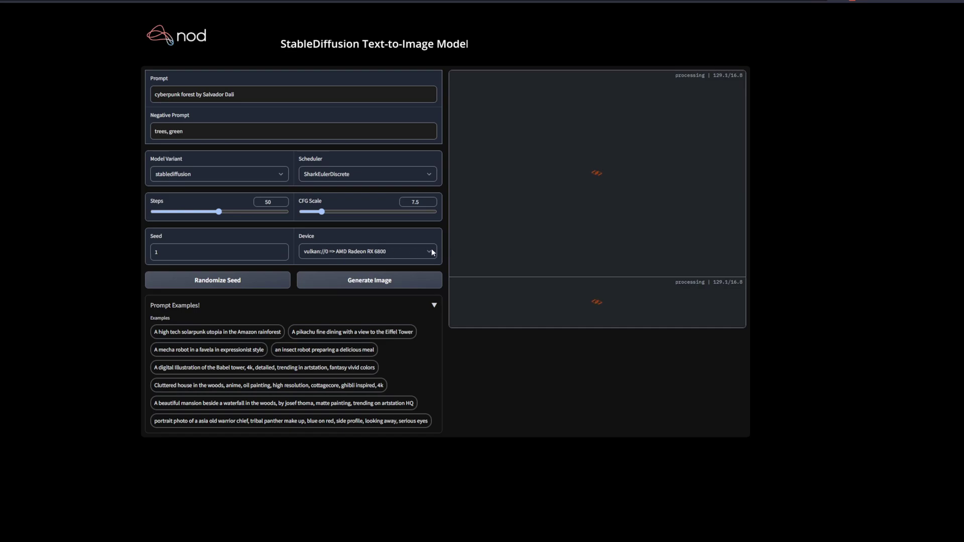